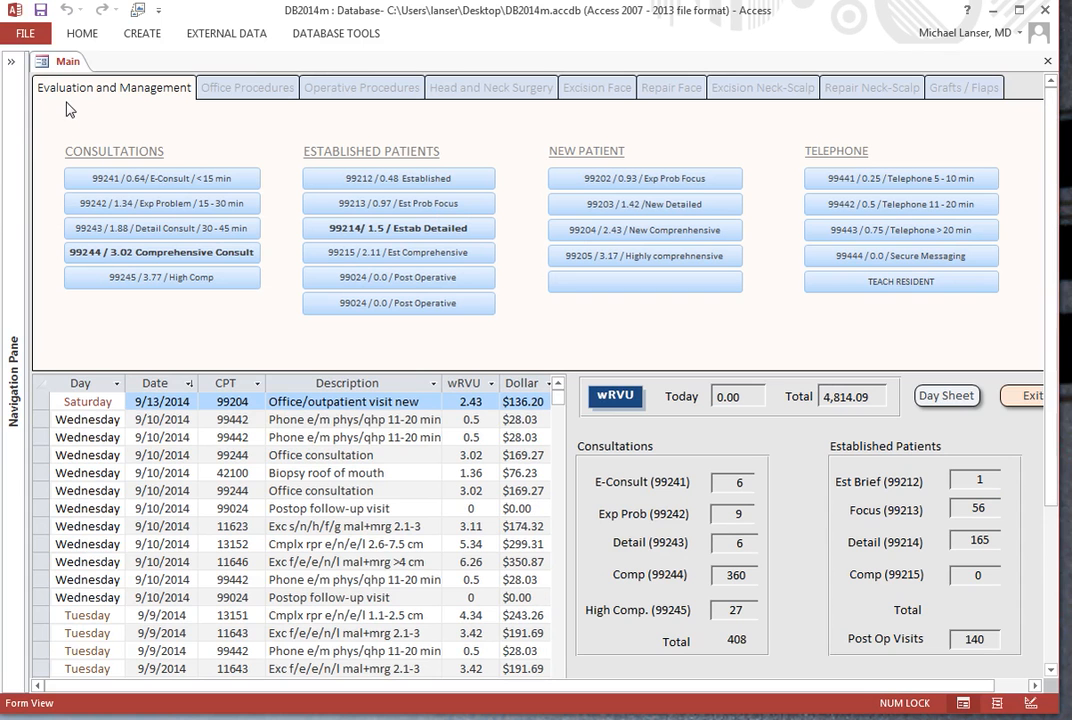
Run the RVU search with start date 1/1 and end date 6/6
left_click(1052, 567)
left_click_drag(1052, 567, 1045, 353)
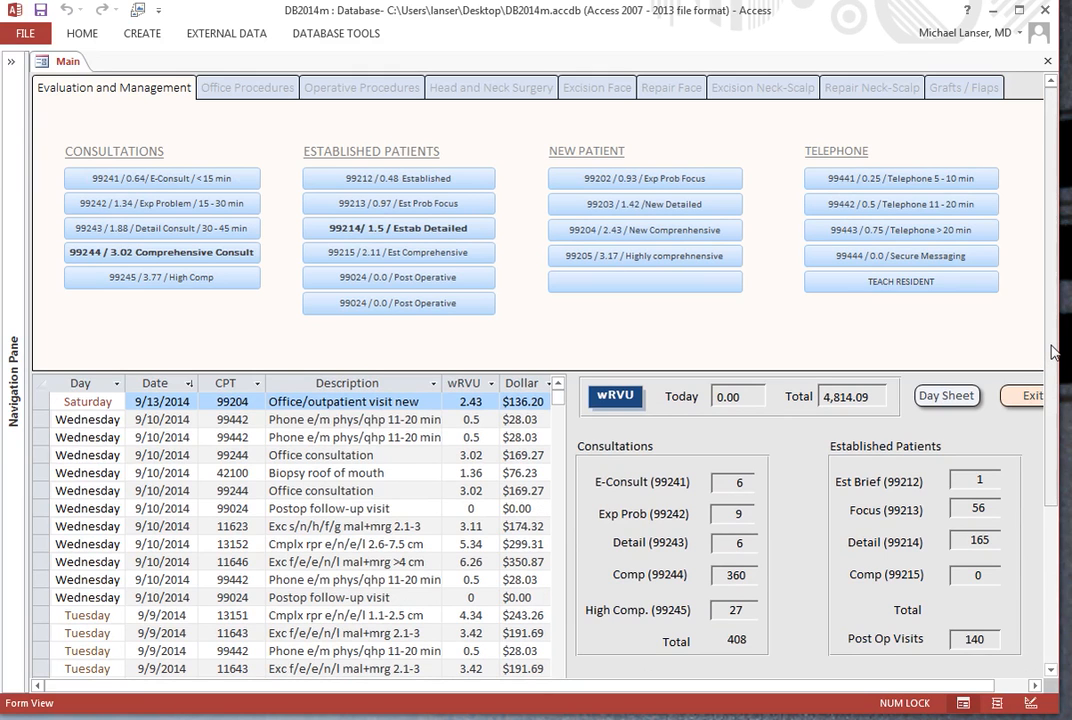
left_click_drag(1052, 352, 1045, 540)
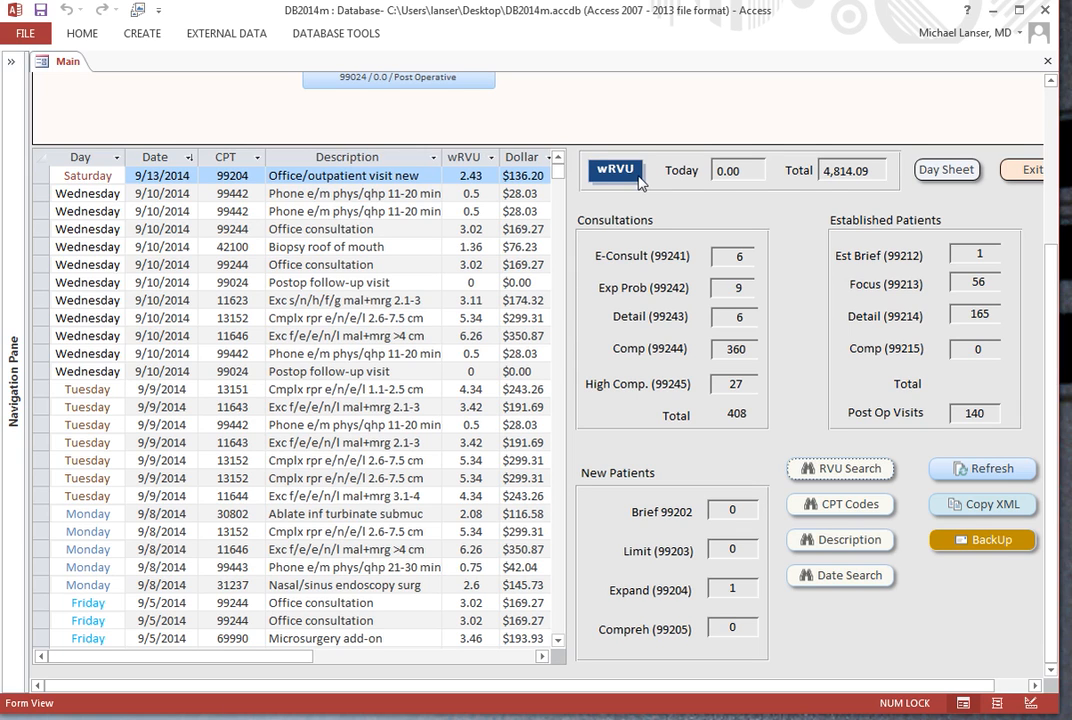
left_click(828, 476)
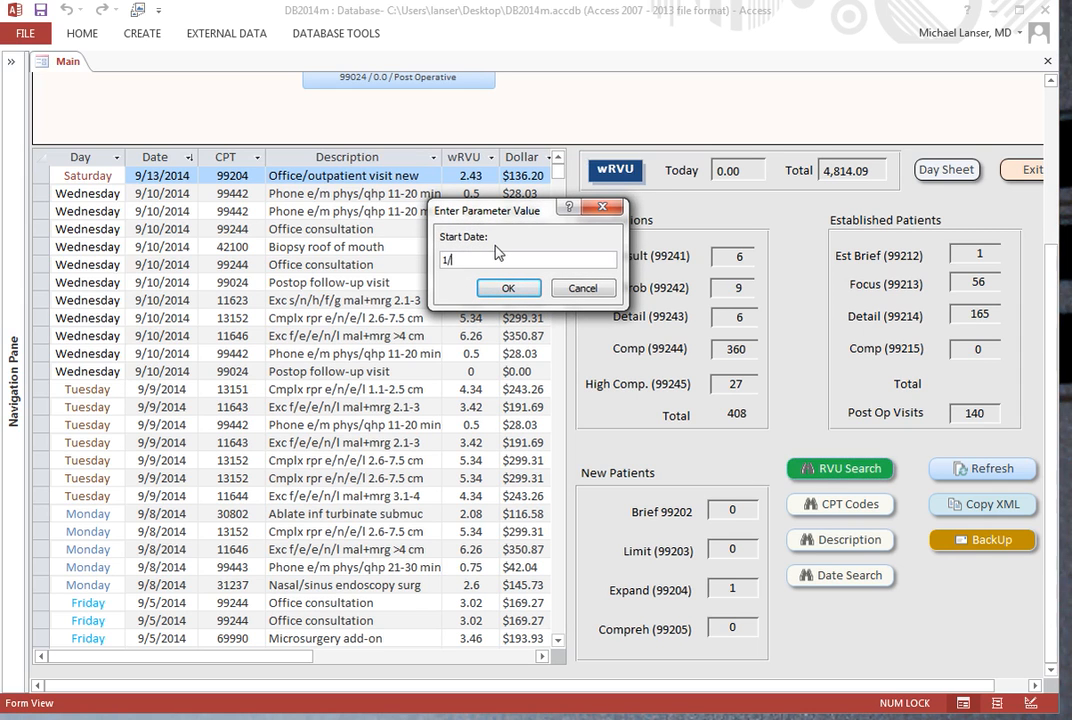
type("1/1")
key("Return")
type("6/6")
key("Return")
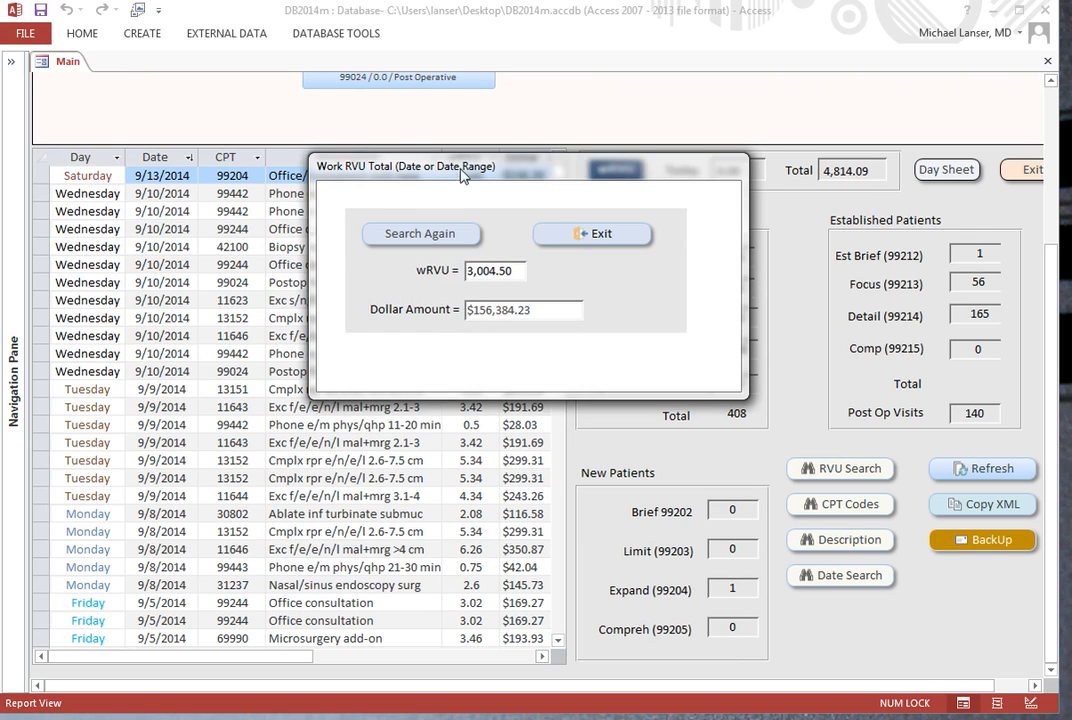
Repeat the search from the Work RVU Total results, entering the date range 1/1 to 6/6 again
left_click(418, 240)
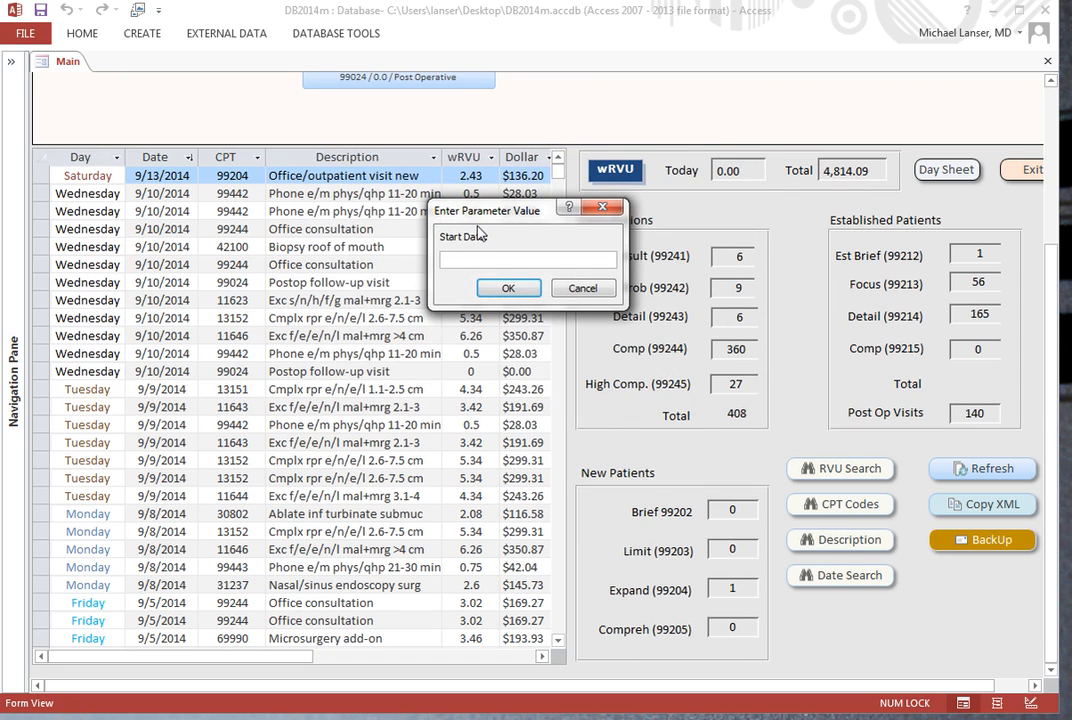
type("1/1")
key("Return")
type("6/6")
key("Return")
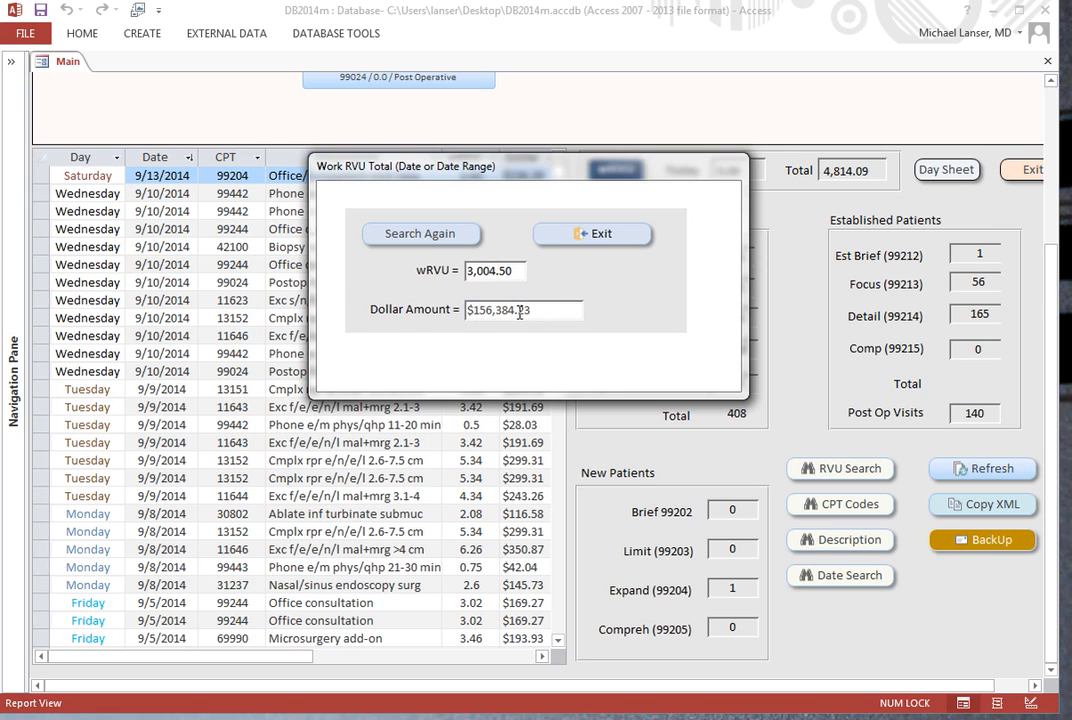
Switch the Work RVU Total report to Design View and inspect the Dollar Amount text box's control source in the Expression Builder
right_click(432, 166)
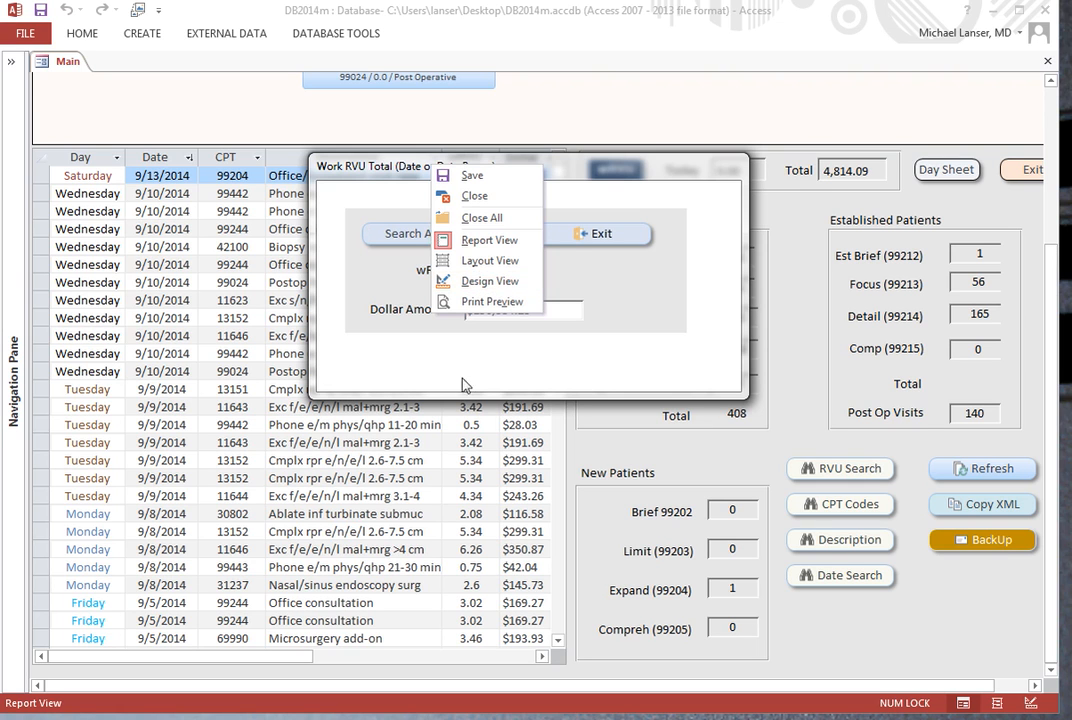
left_click(487, 281)
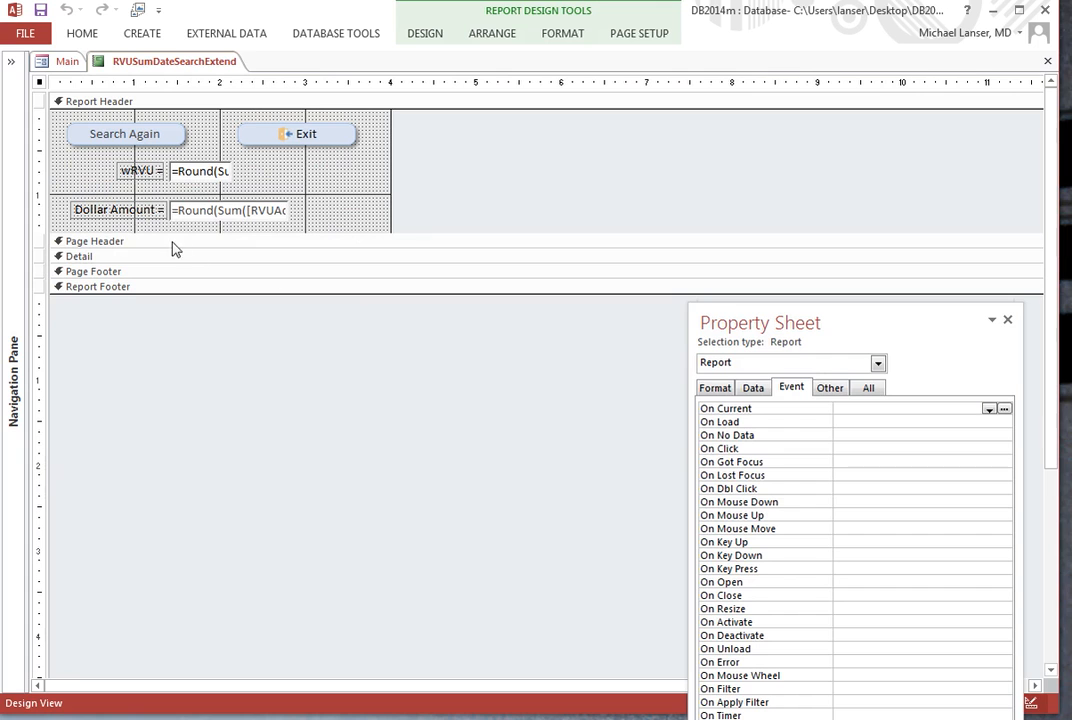
left_click(205, 212)
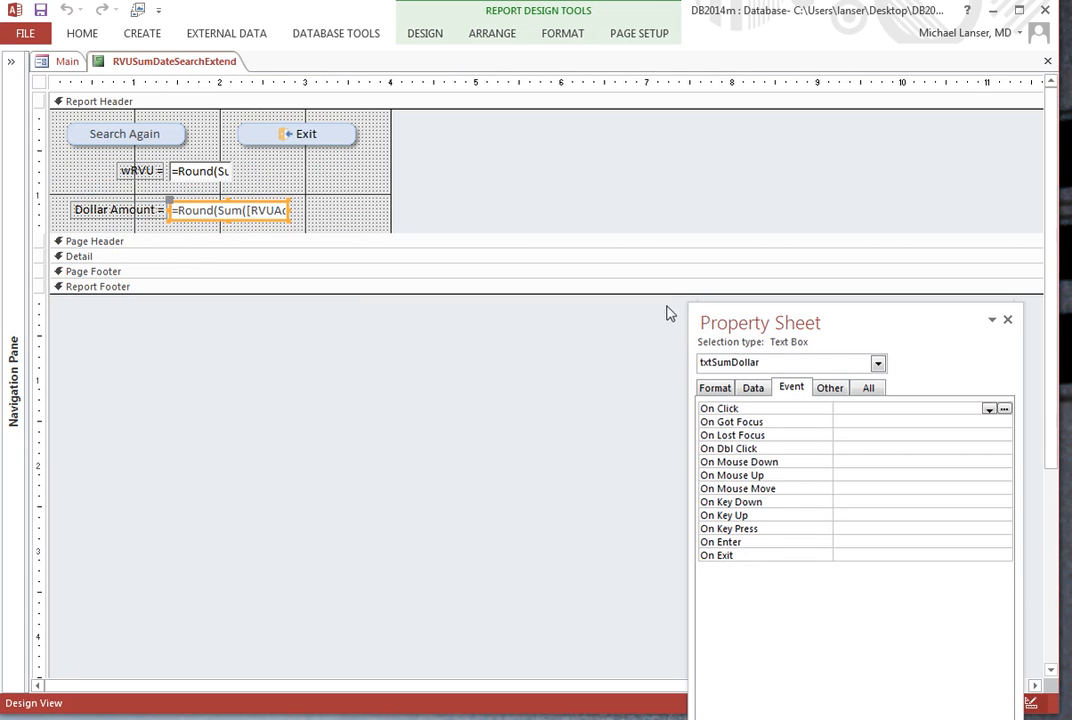
left_click_drag(779, 328, 494, 124)
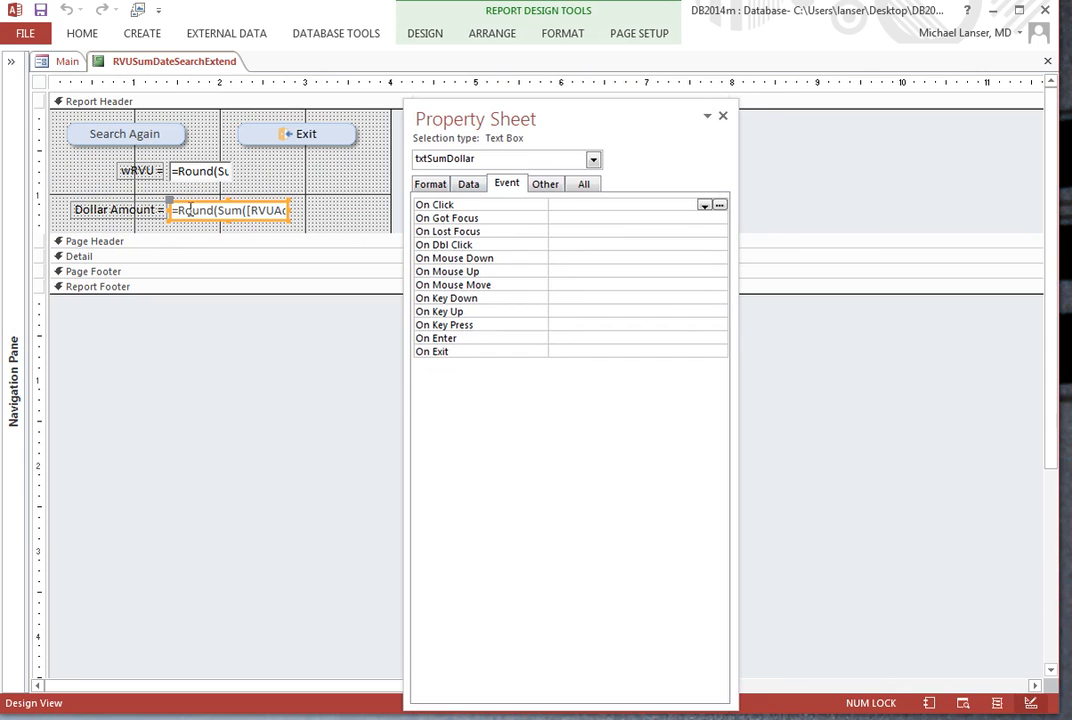
left_click(468, 185)
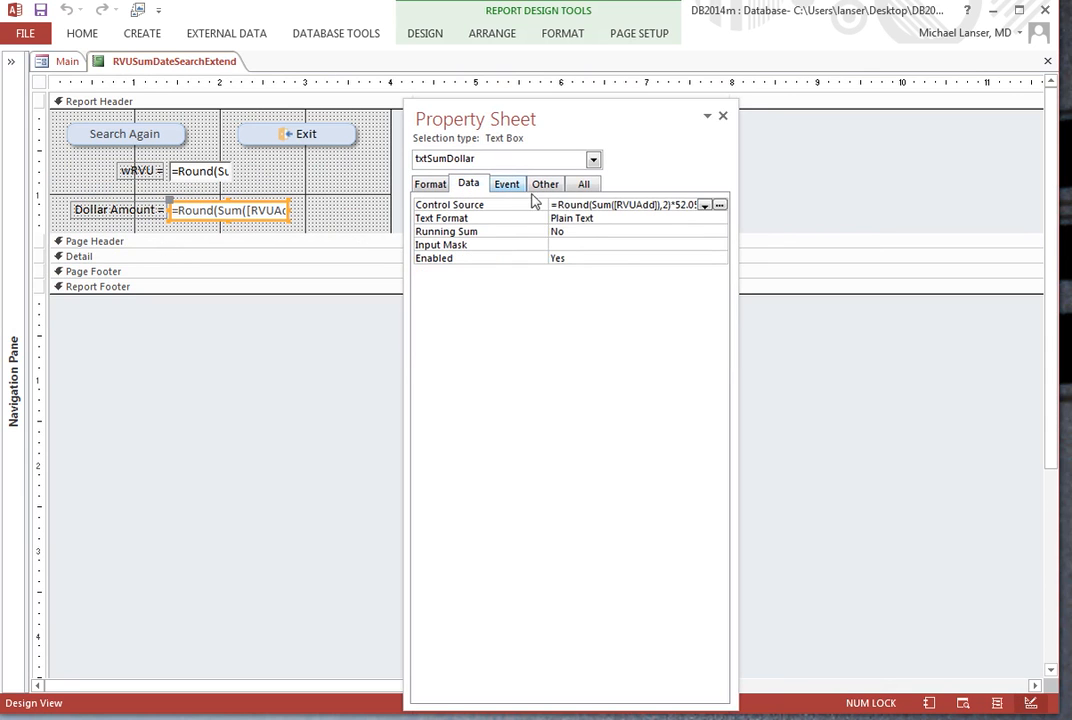
left_click(720, 205)
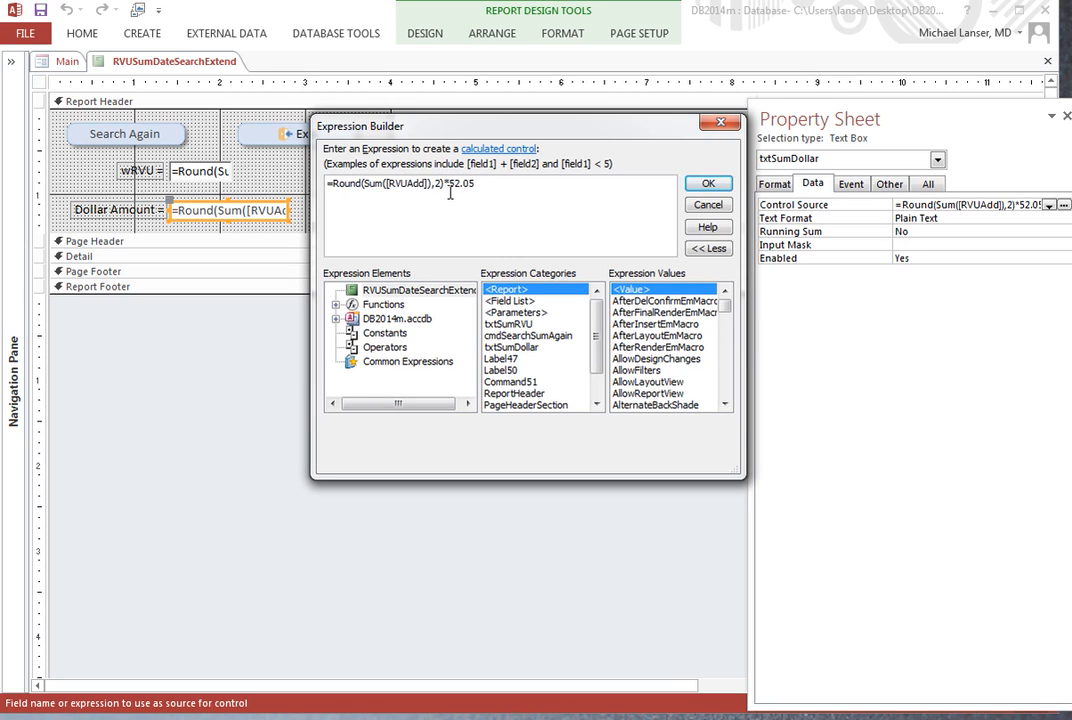
left_click(708, 186)
Review the format properties of the Dollar Amount text box and label, and the wRVU text box's format and control source
left_click(775, 185)
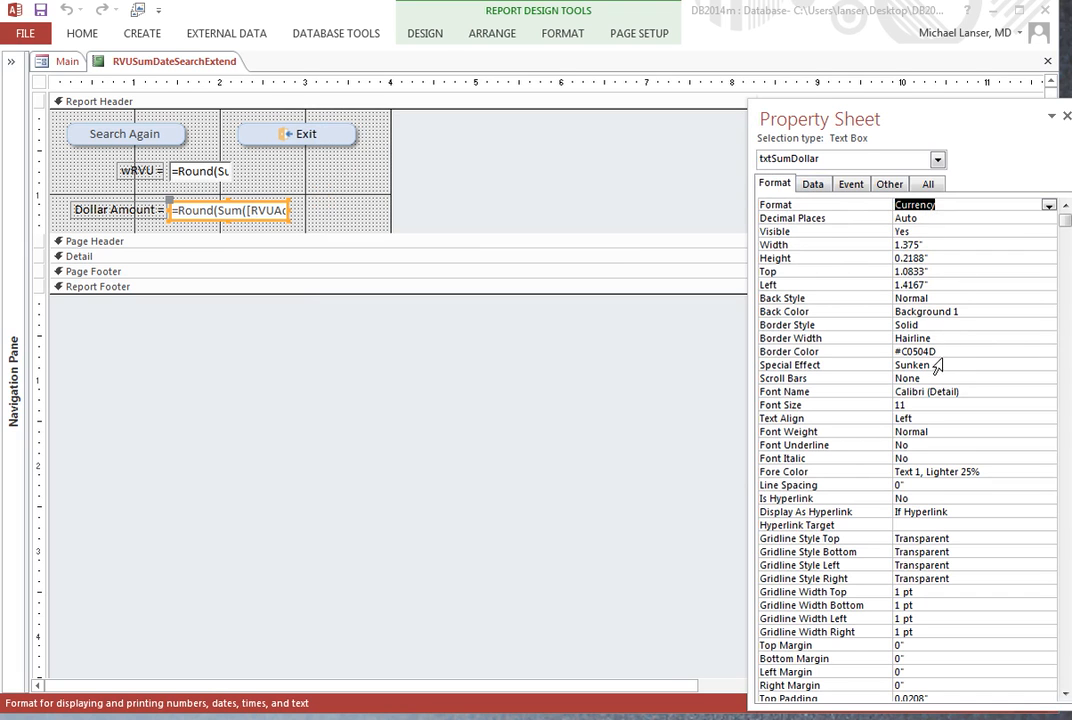
left_click_drag(745, 122, 391, 119)
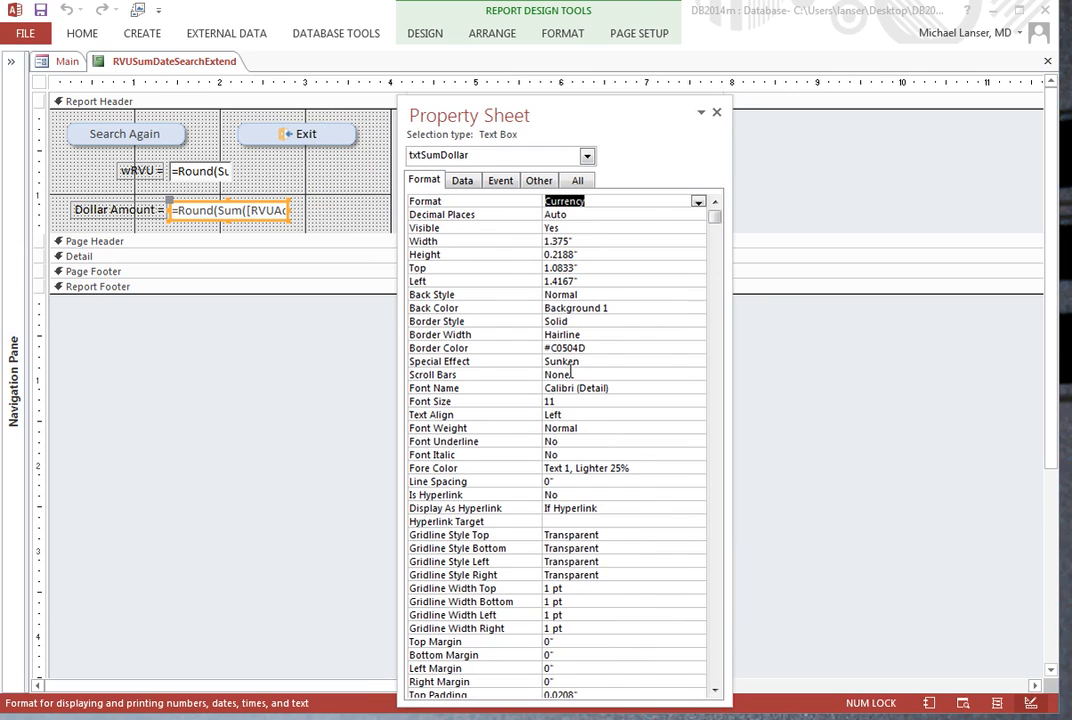
left_click(108, 209)
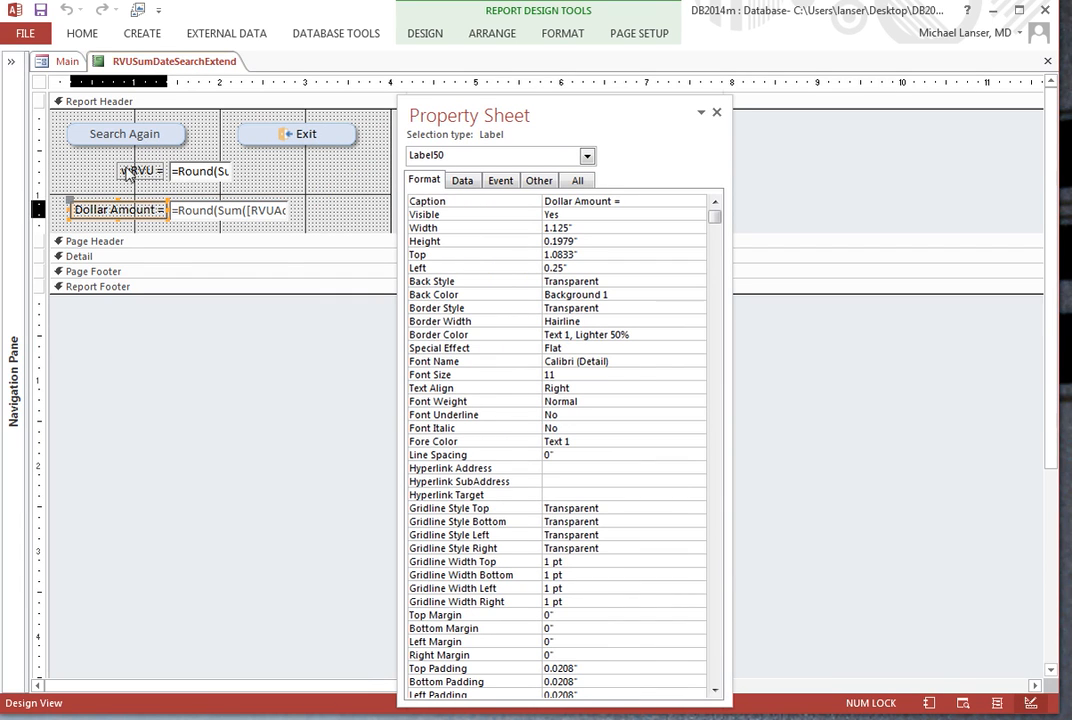
left_click(213, 176)
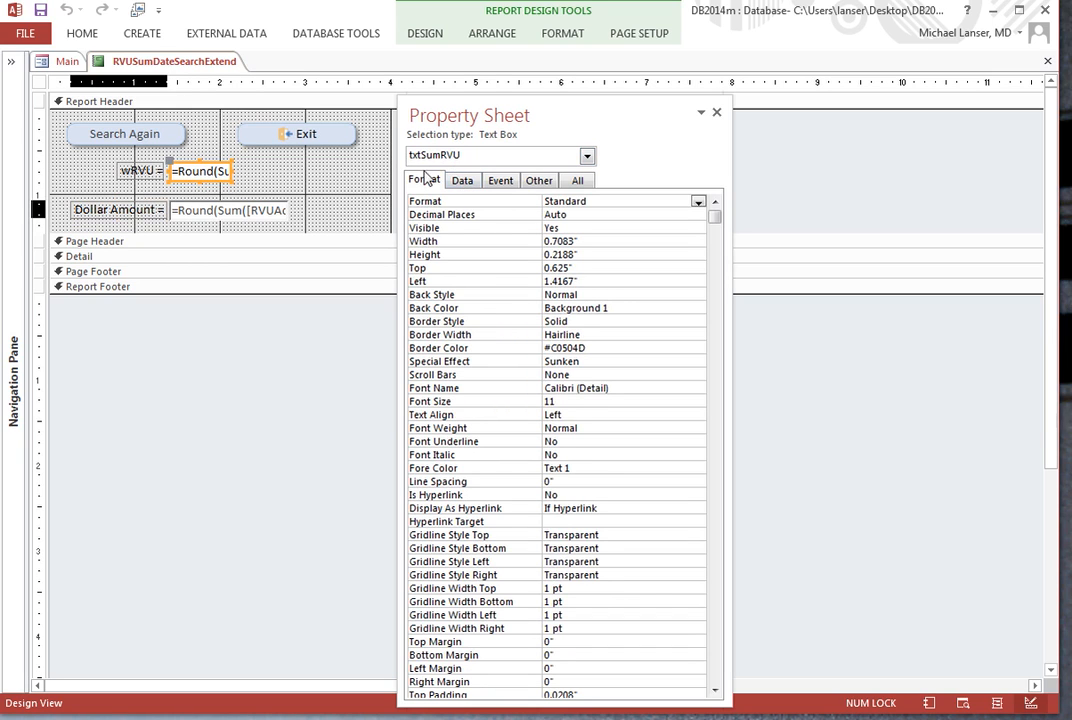
left_click(462, 181)
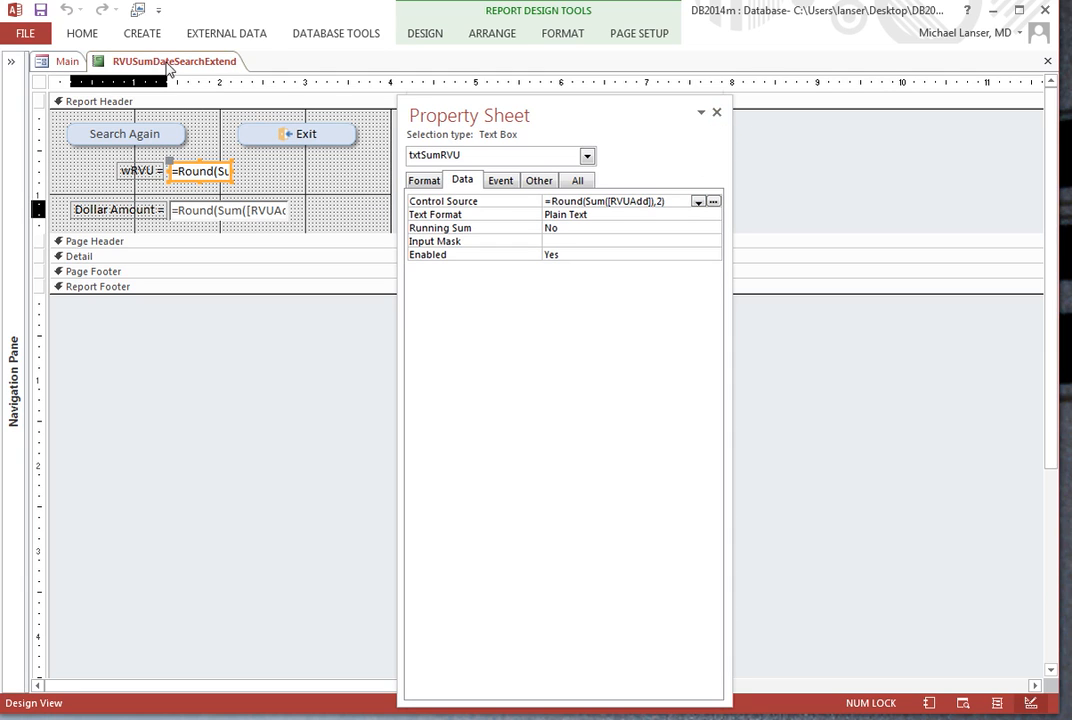
Save the RVUSumDateSearchExtend report design and close it
right_click(168, 68)
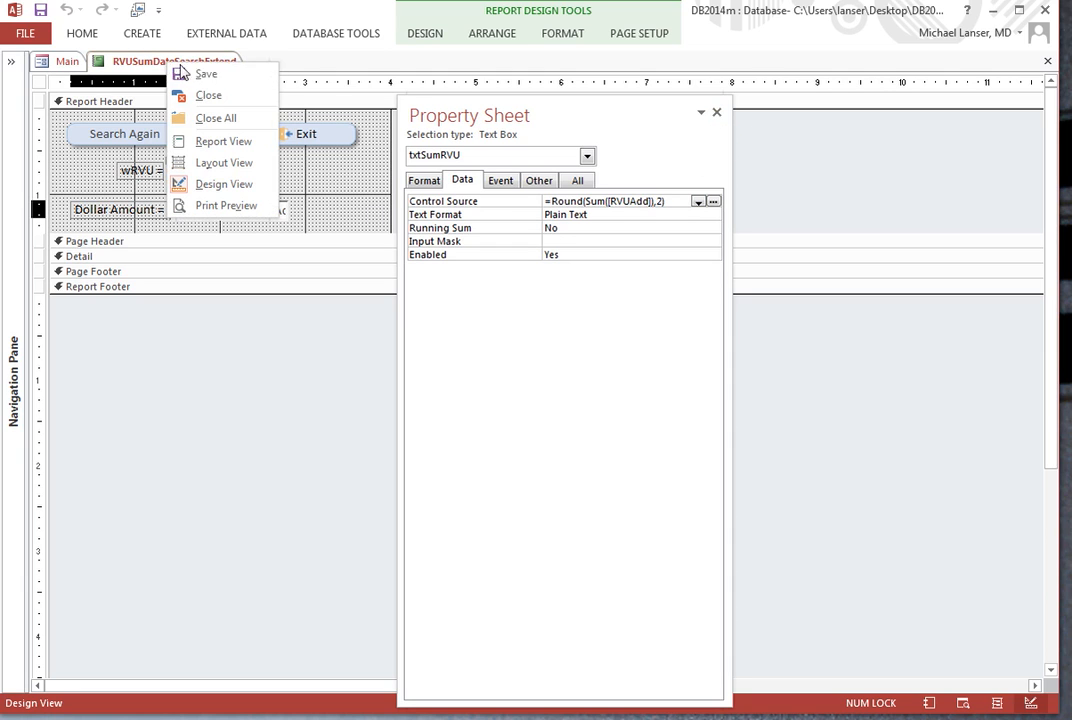
left_click(207, 73)
right_click(200, 62)
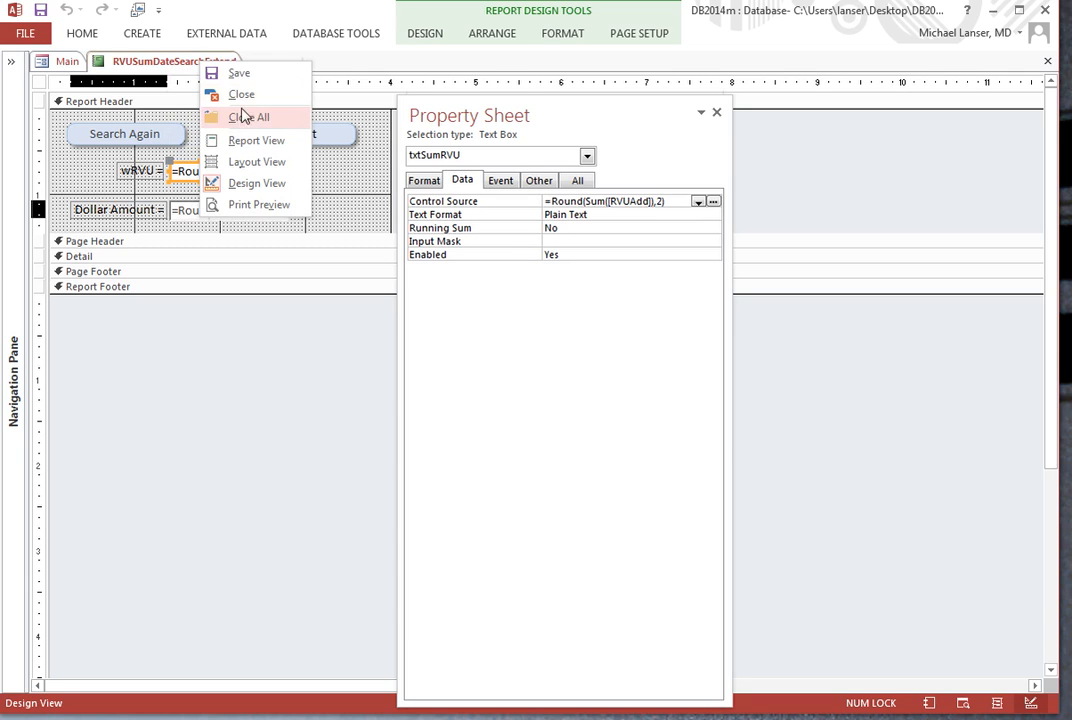
left_click(244, 97)
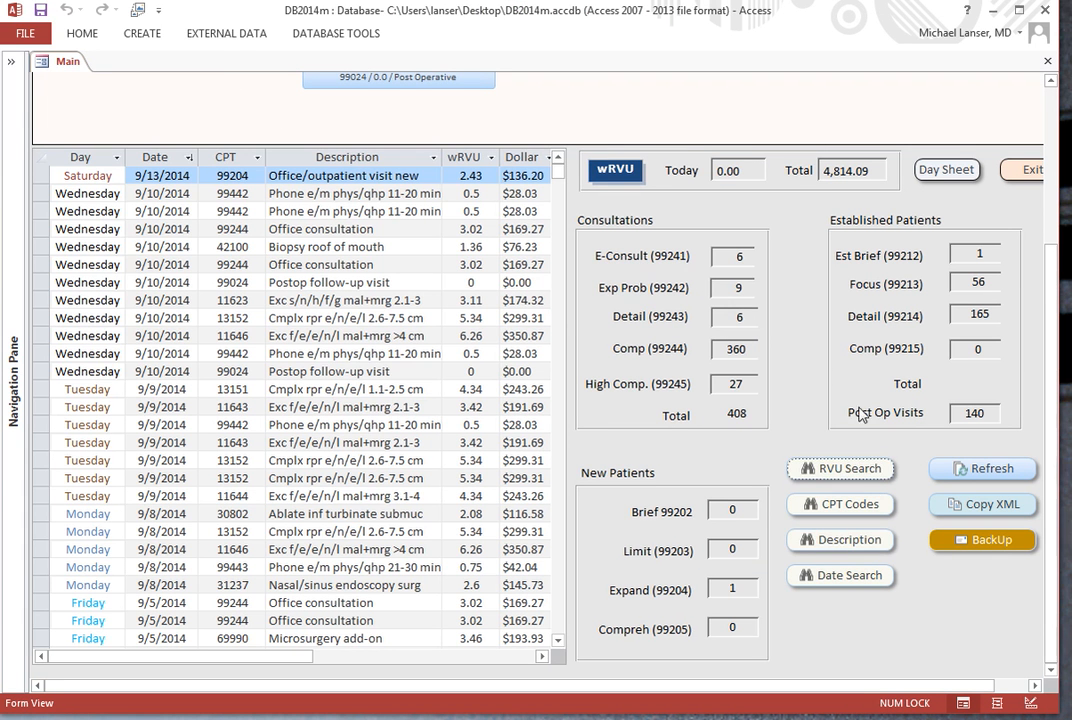
Run the RVU search from the main form with start date 1/1
left_click(838, 469)
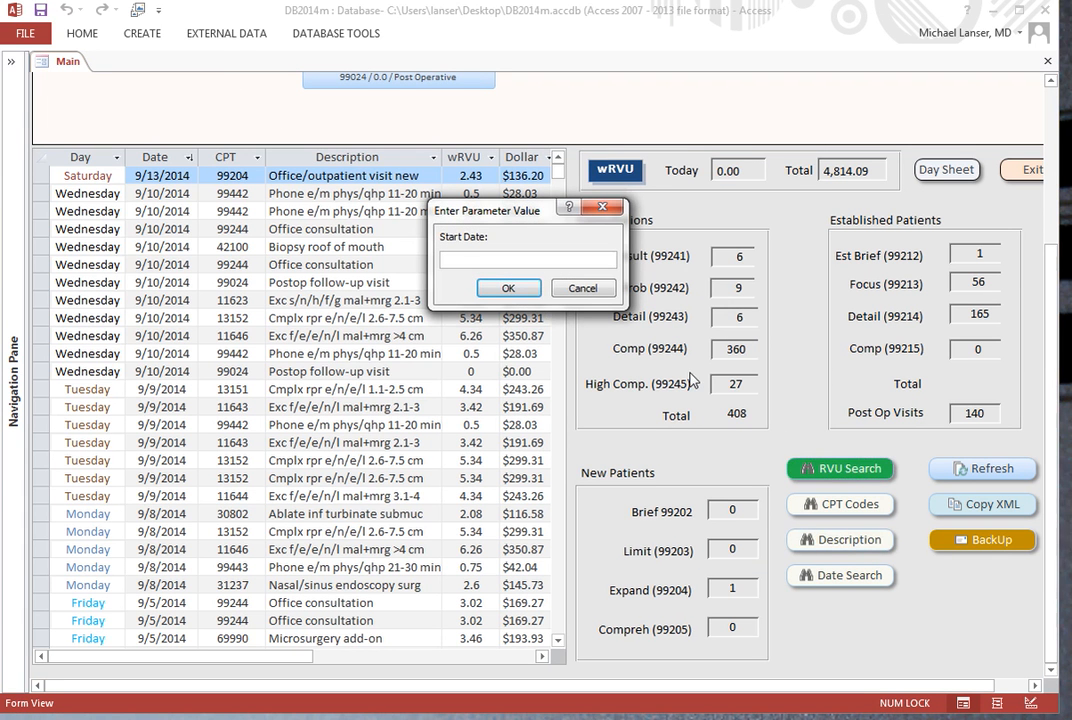
type("1/1")
key("Return")
left_click(507, 288)
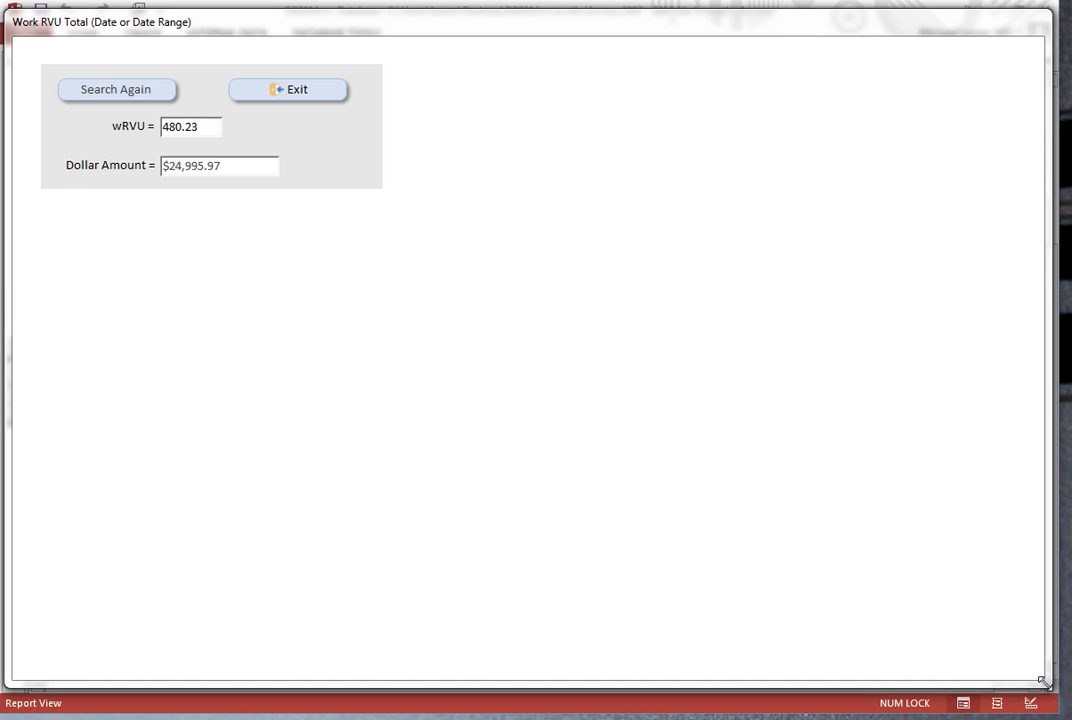
Shrink the Work RVU Total window to fit its contents, move it over the middle of the main form and save the report
left_click_drag(1042, 681, 426, 217)
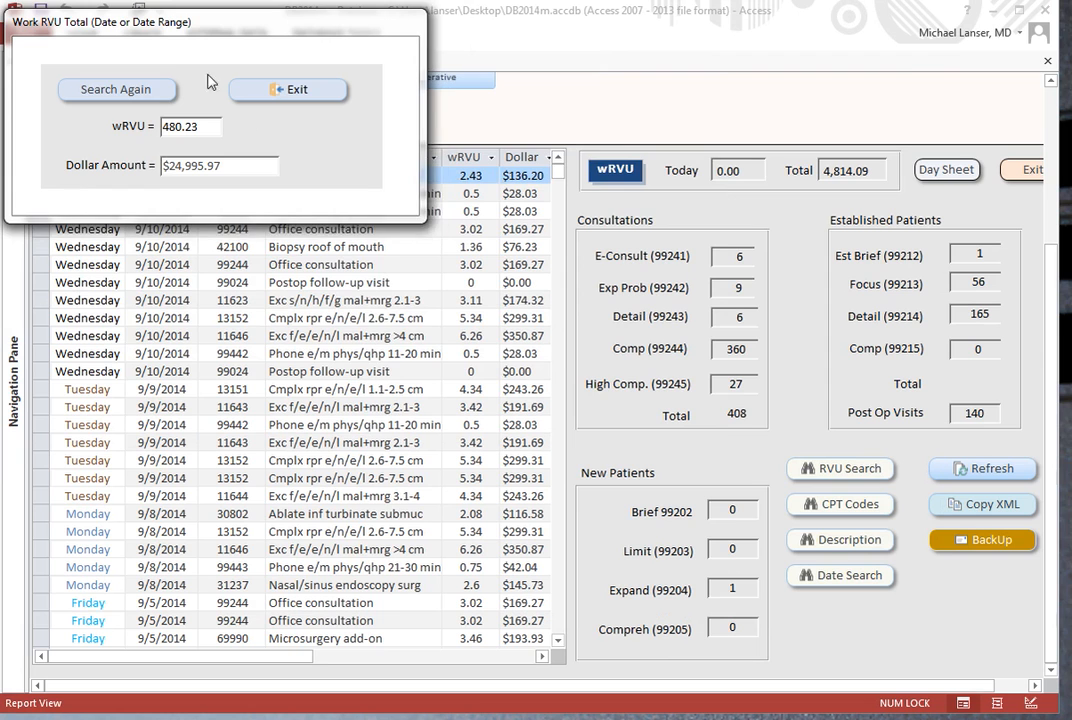
left_click_drag(111, 20, 471, 202)
right_click(472, 204)
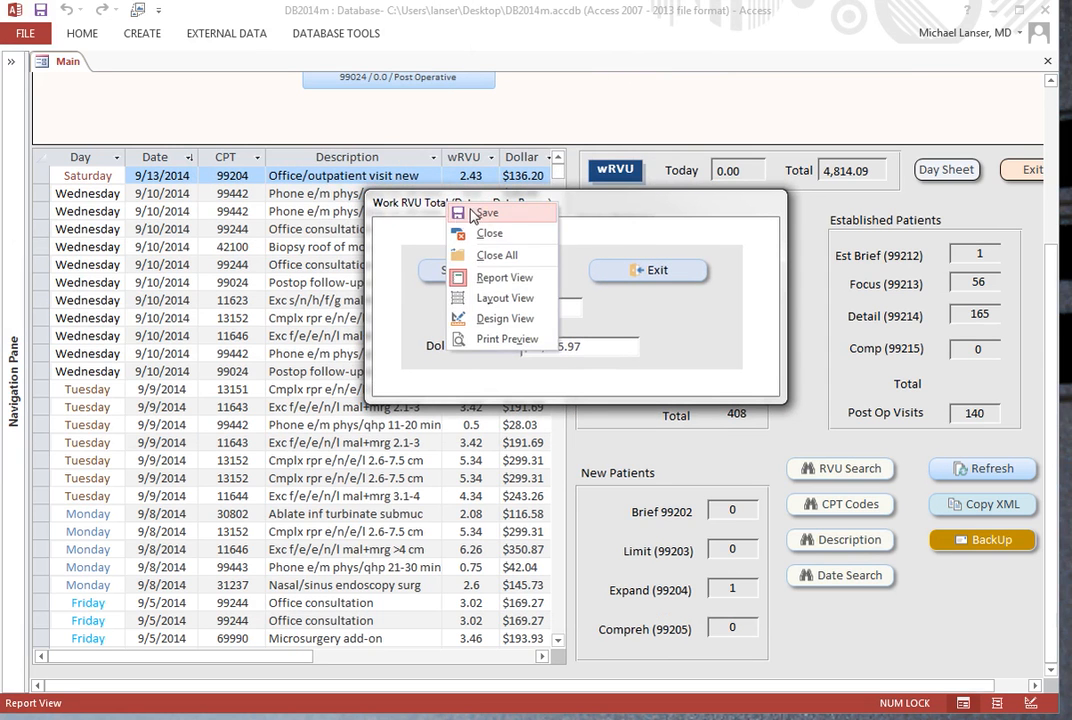
left_click(472, 214)
Run the search again from the results window with start date 6/6, and exit the results
left_click(493, 268)
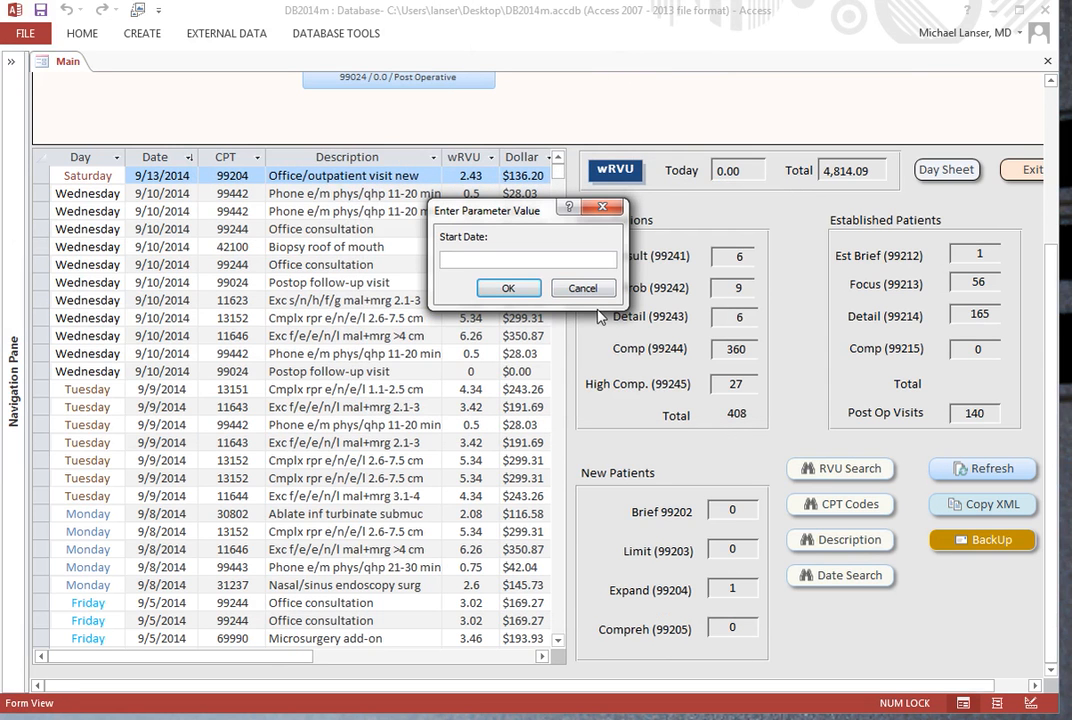
type("6/6")
key("Return")
type("6")
key("Return")
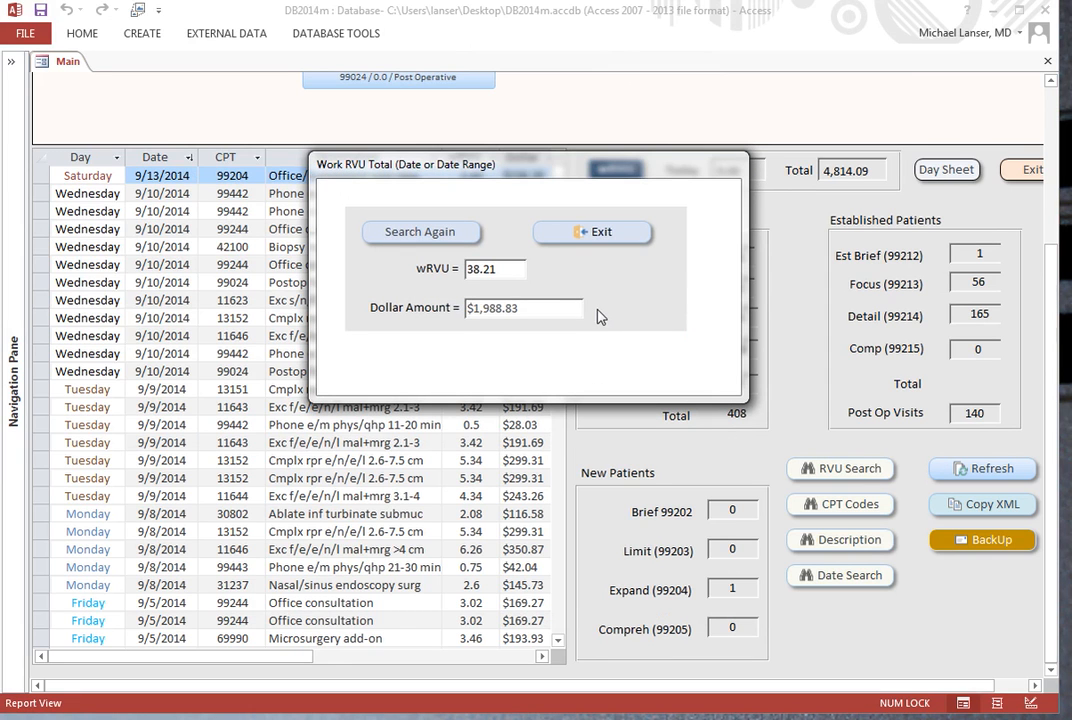
left_click(368, 231)
left_click(599, 234)
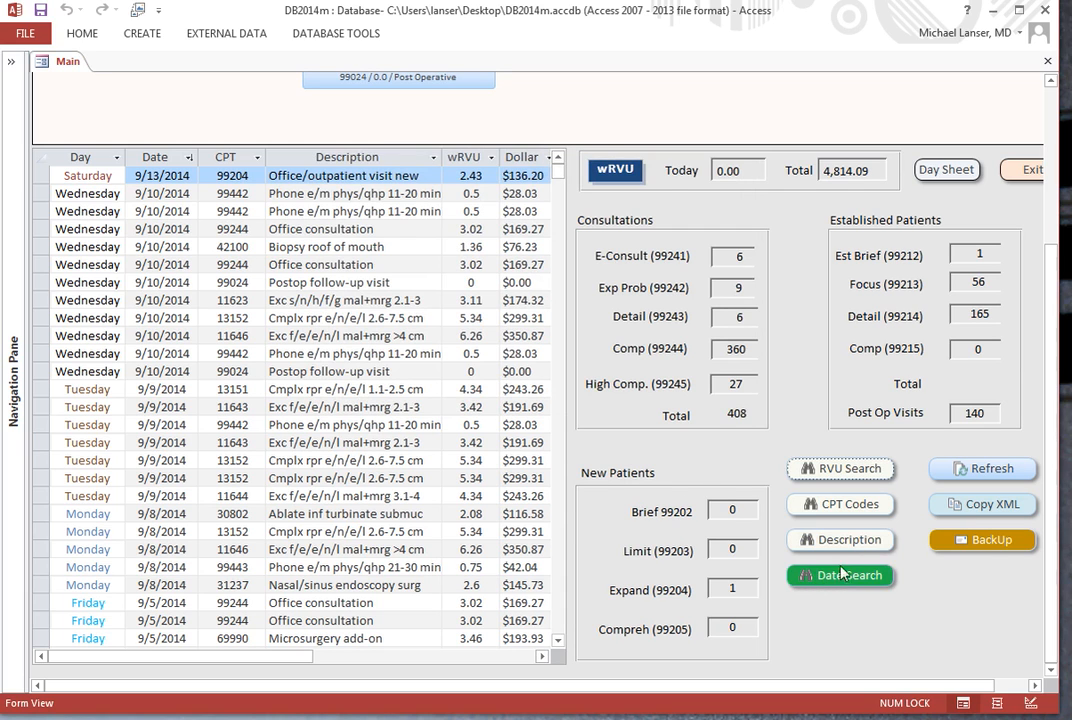
left_click(845, 478)
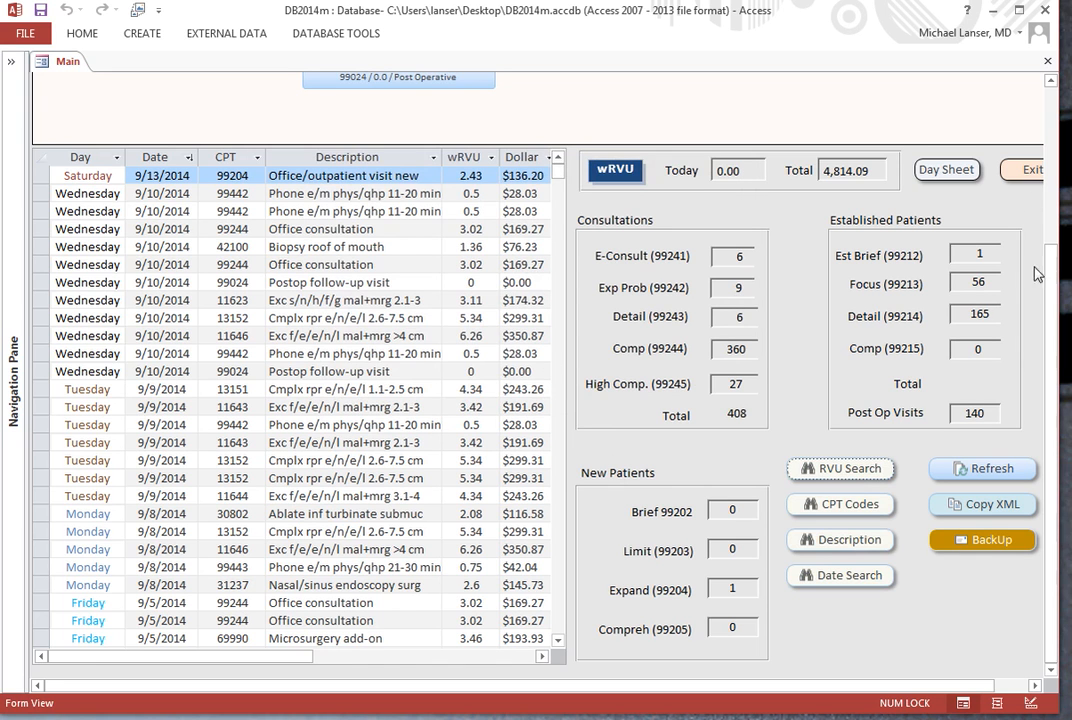
left_click(1050, 118)
left_click_drag(1050, 118, 1052, 342)
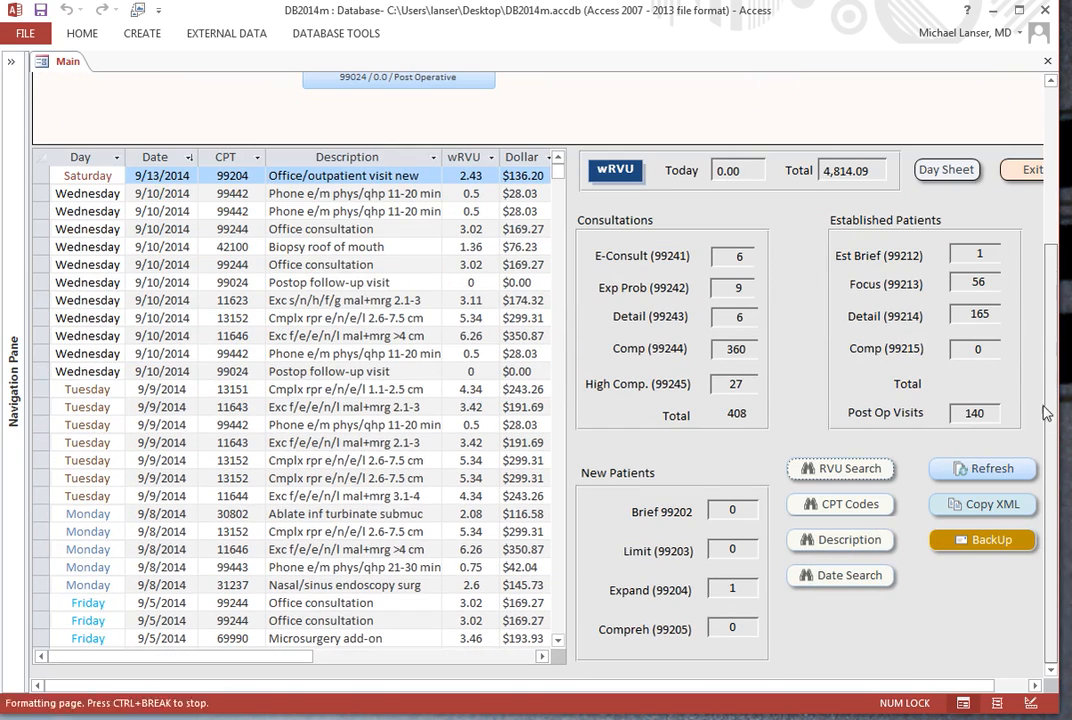